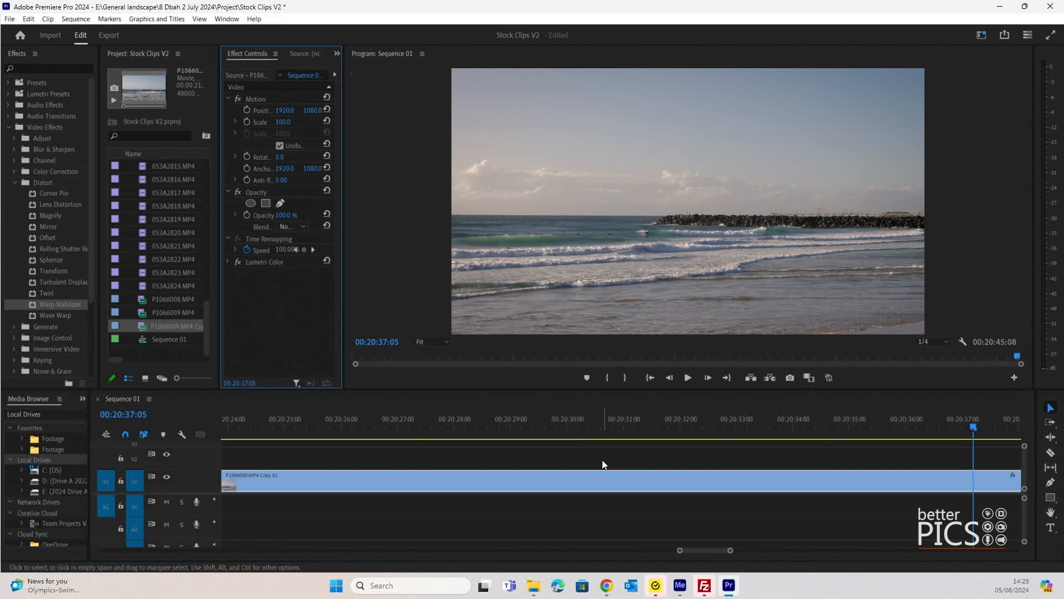
# Step: Save the project and play the P1066009.MP4 Copy 01 clip from 00:20:25:20 to its end
pyautogui.click(522, 409)
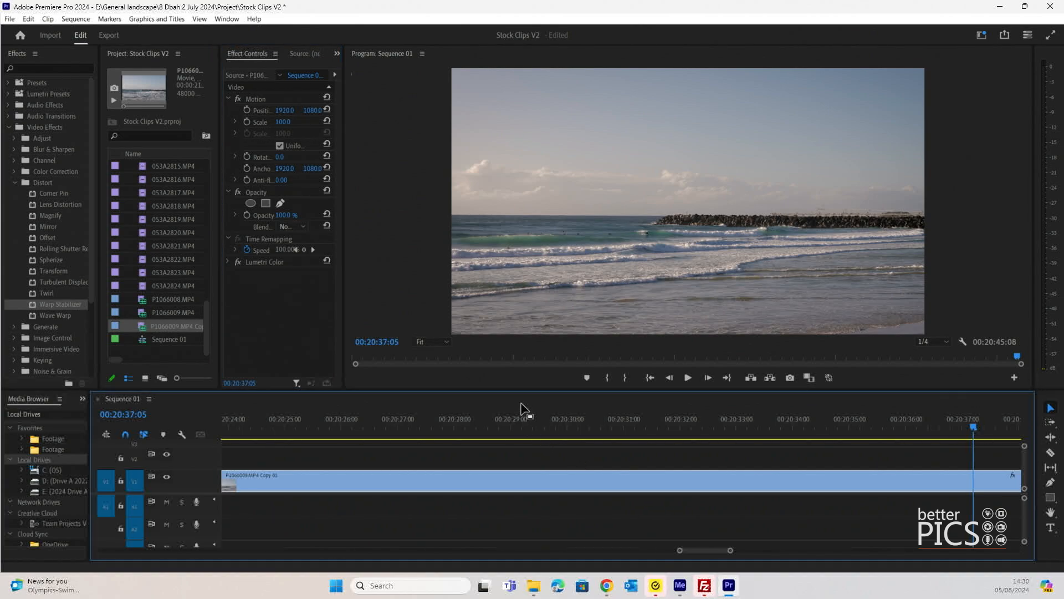
pyautogui.press('-')
pyautogui.press('-')
pyautogui.click(549, 425)
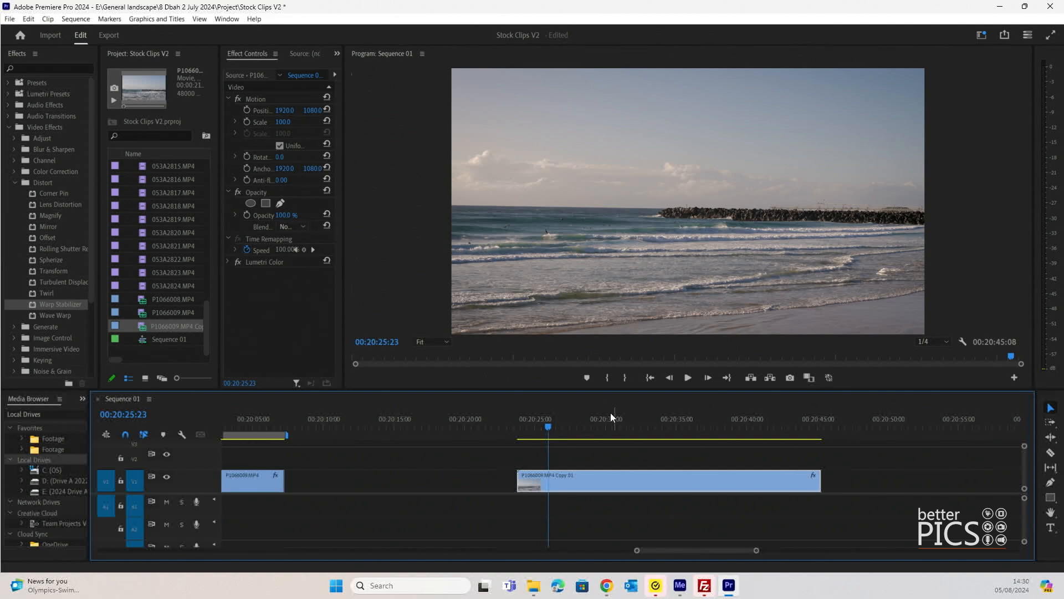
pyautogui.click(545, 426)
pyautogui.moveTo(548, 425); pyautogui.dragTo(549, 425)
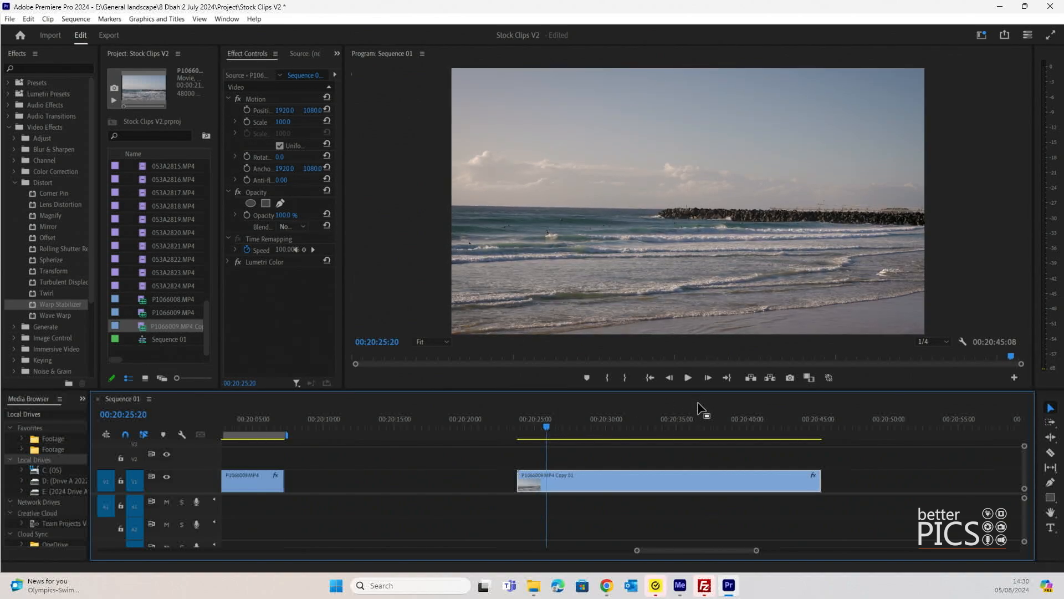
pyautogui.hotkey('ctrl', 's')
pyautogui.press('space')
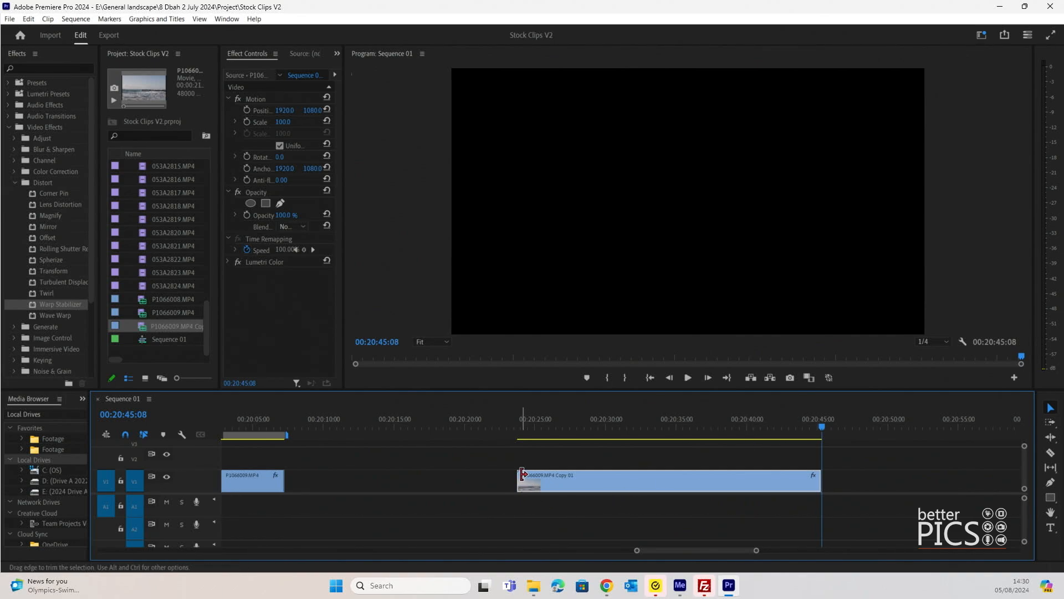
# Step: Trim the clip's start to about 00:20:25 and its end to 00:20:43:16, and park the playhead at 00:20:28:06
pyautogui.moveTo(519, 478); pyautogui.dragTo(542, 472)
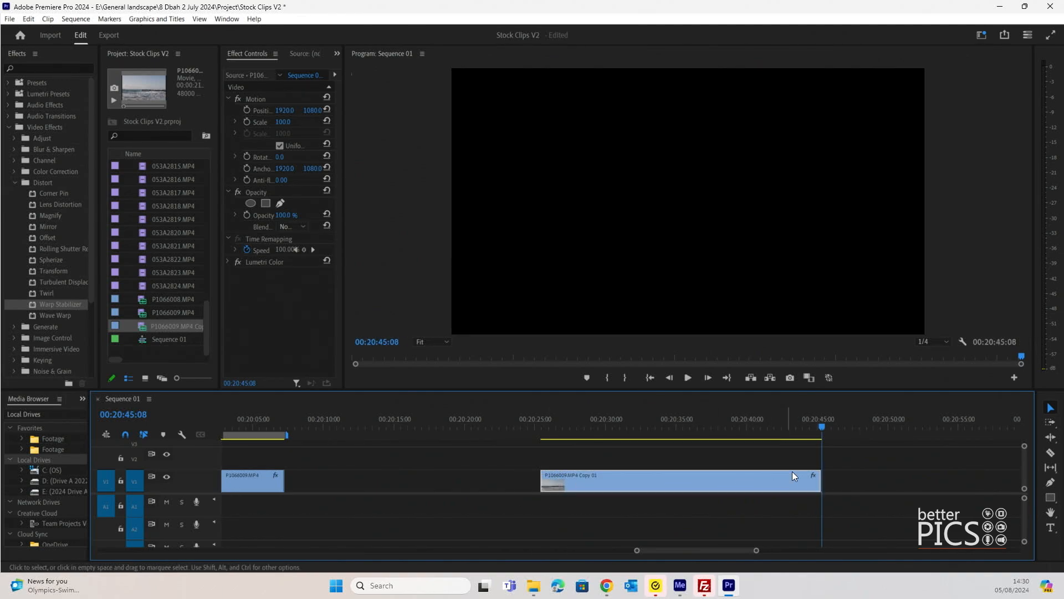
pyautogui.moveTo(816, 475); pyautogui.dragTo(797, 475)
pyautogui.moveTo(553, 424); pyautogui.dragTo(581, 426)
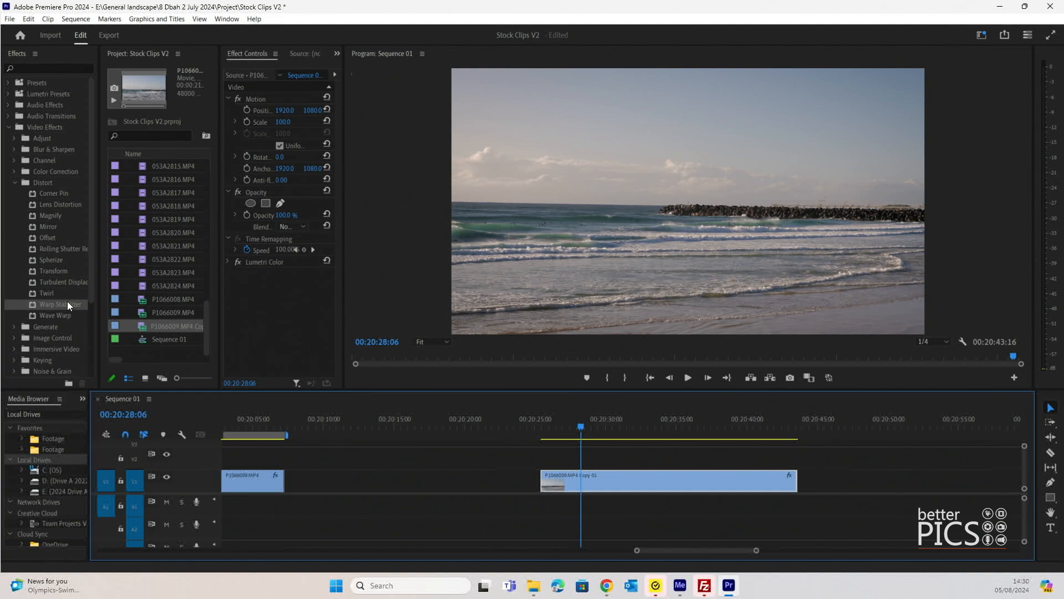
# Step: Search the effects for "warp", apply Warp Stabilizer to the trimmed clip, and widen the effect settings area to show its parameters
pyautogui.click(11, 129)
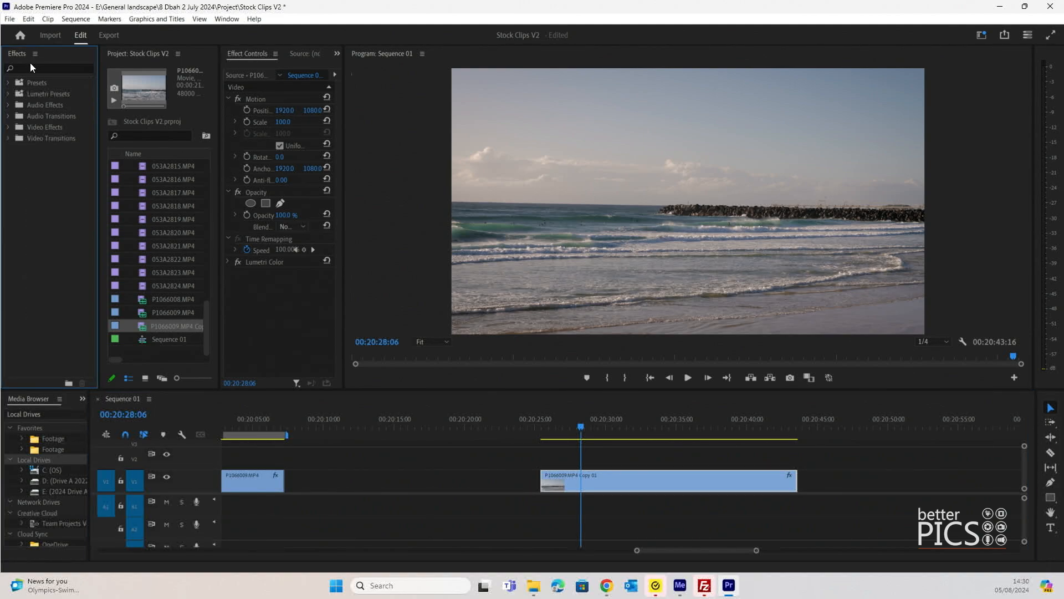
pyautogui.click(31, 68)
pyautogui.write('warp')
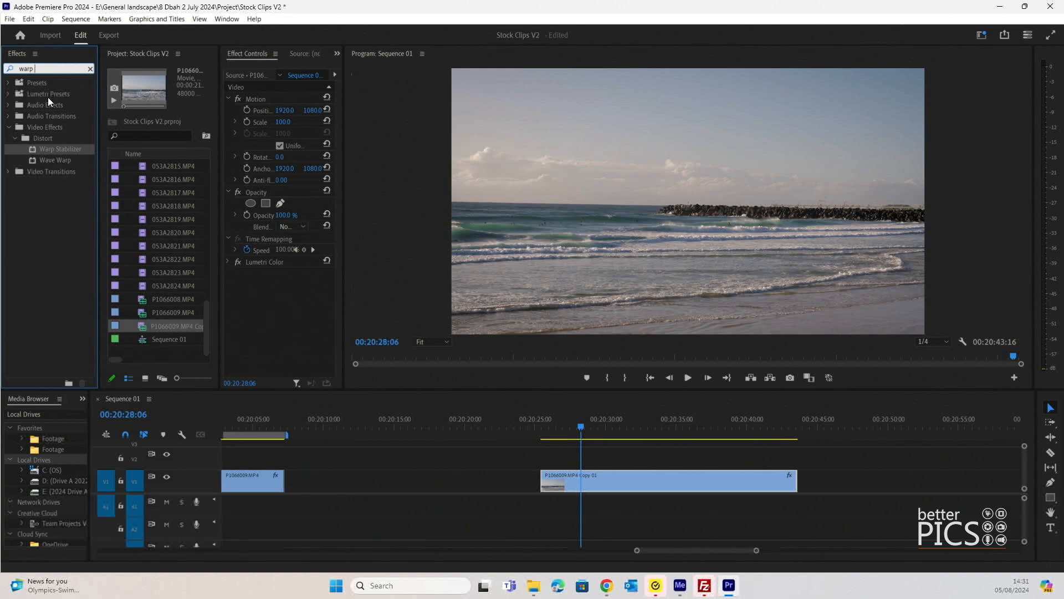
pyautogui.moveTo(63, 142); pyautogui.dragTo(590, 474)
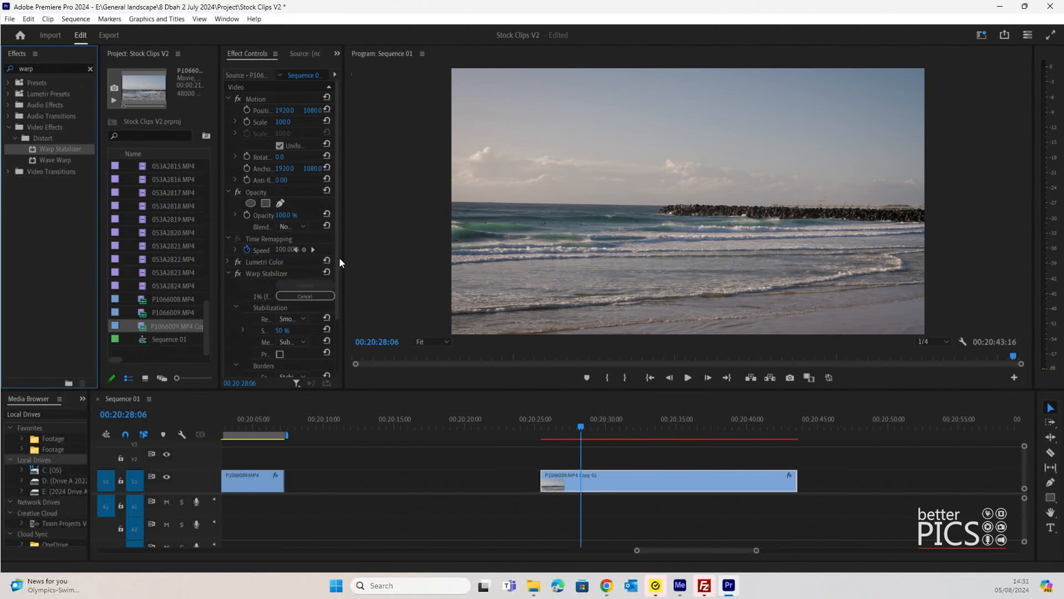
pyautogui.moveTo(342, 257); pyautogui.dragTo(530, 257)
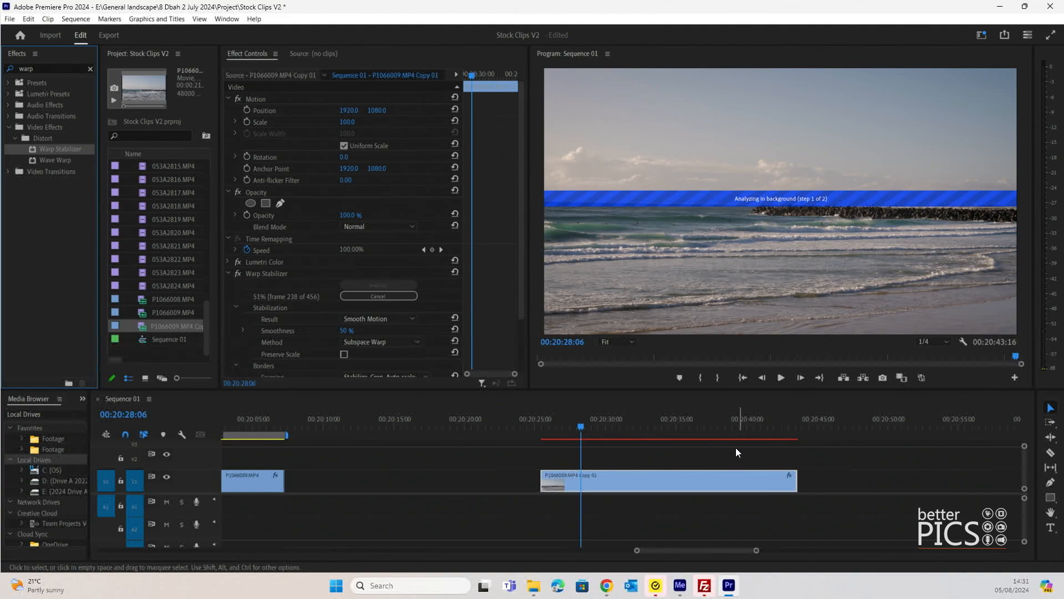
pyautogui.moveTo(523, 197); pyautogui.dragTo(527, 248)
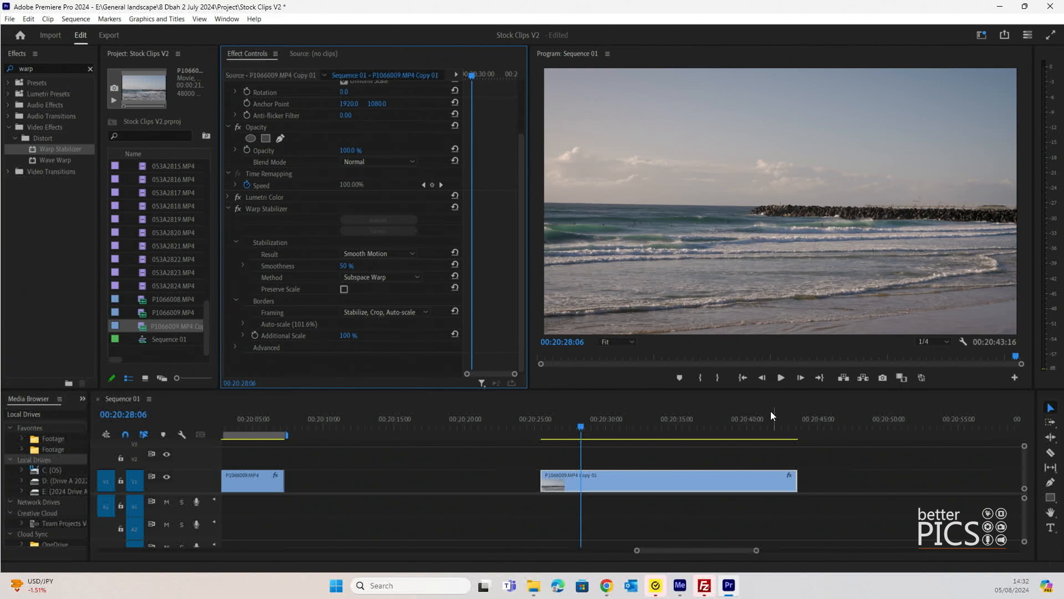
# Step: Play the stabilized clip from near its start to its end to check the motion, and return the playhead to 00:20:29:11
pyautogui.click(564, 425)
pyautogui.press('space')
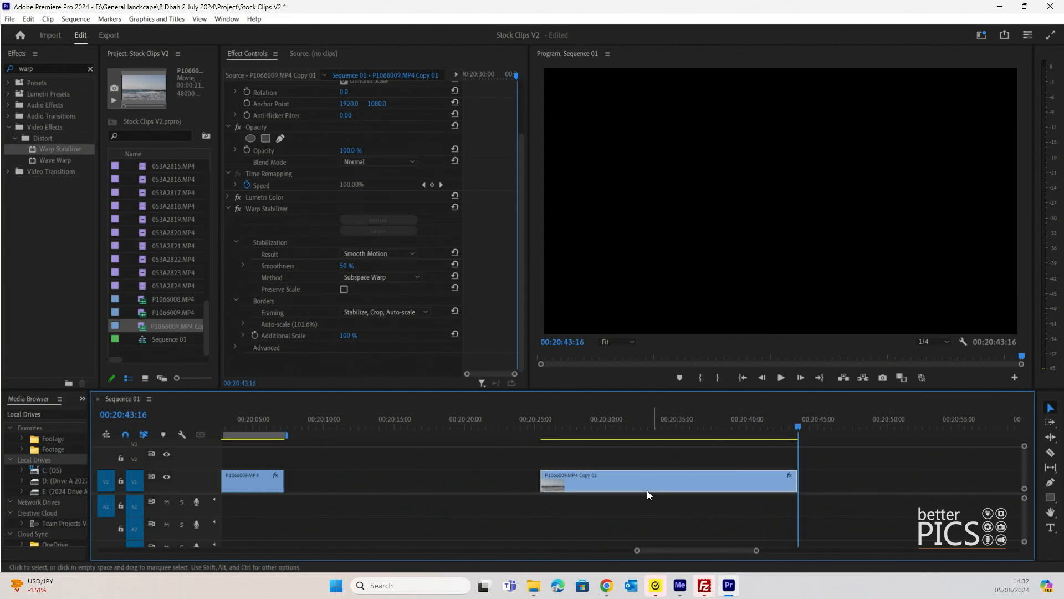
pyautogui.click(599, 421)
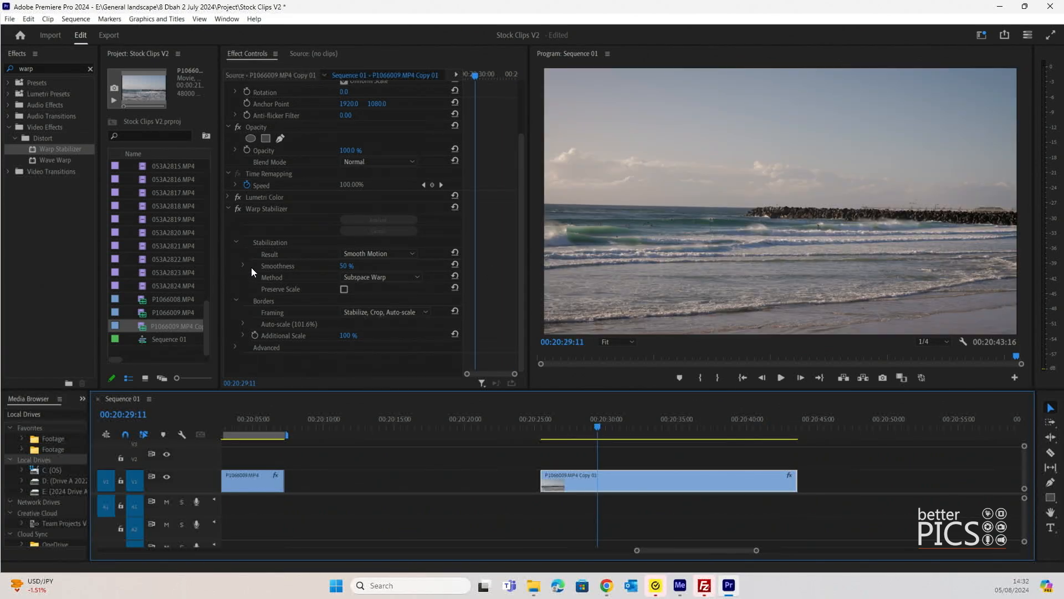
# Step: Set the Warp Stabilizer smoothness to 60% and play the clip to its end to check it, returning the playhead to 00:20:27:15
pyautogui.click(242, 265)
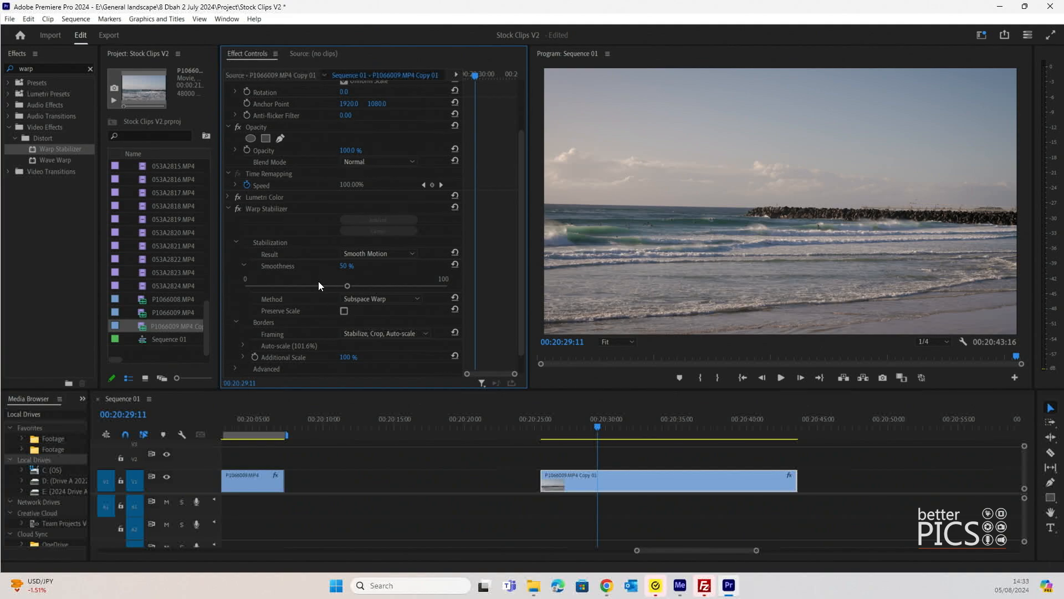
pyautogui.click(365, 285)
pyautogui.press('space')
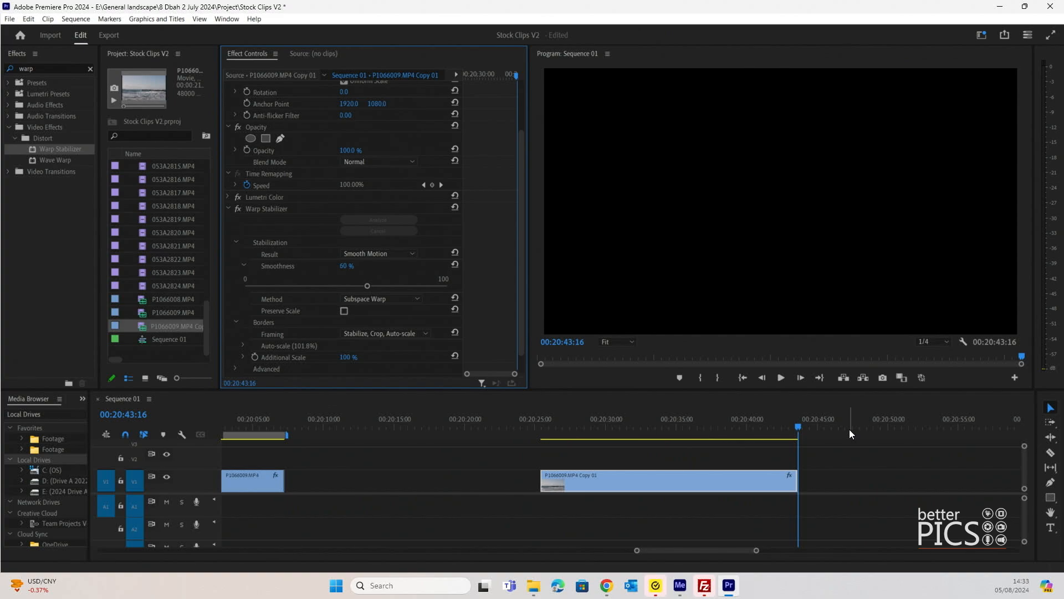
pyautogui.click(681, 427)
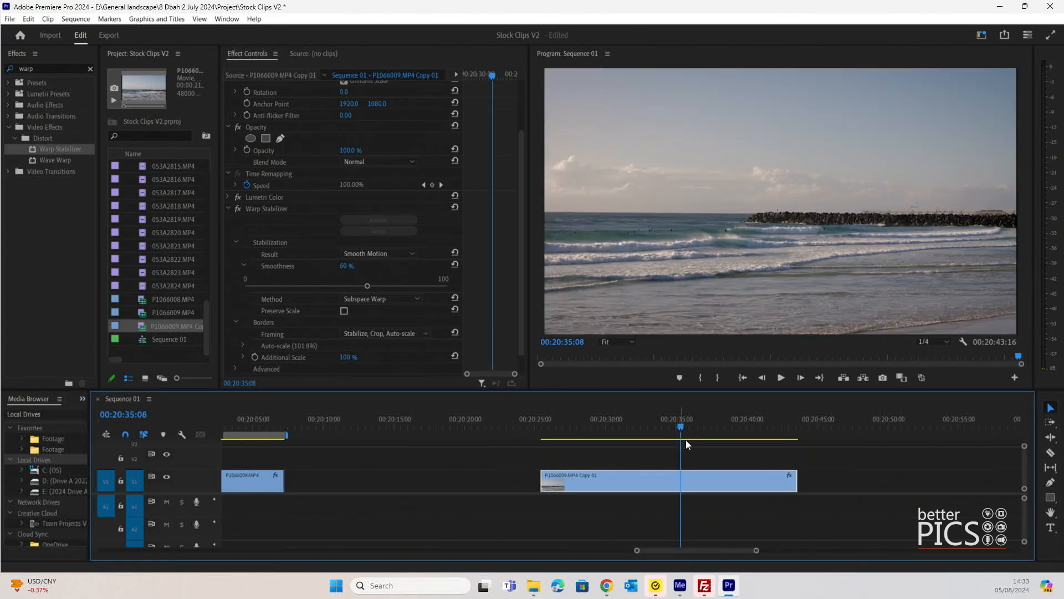
pyautogui.click(573, 423)
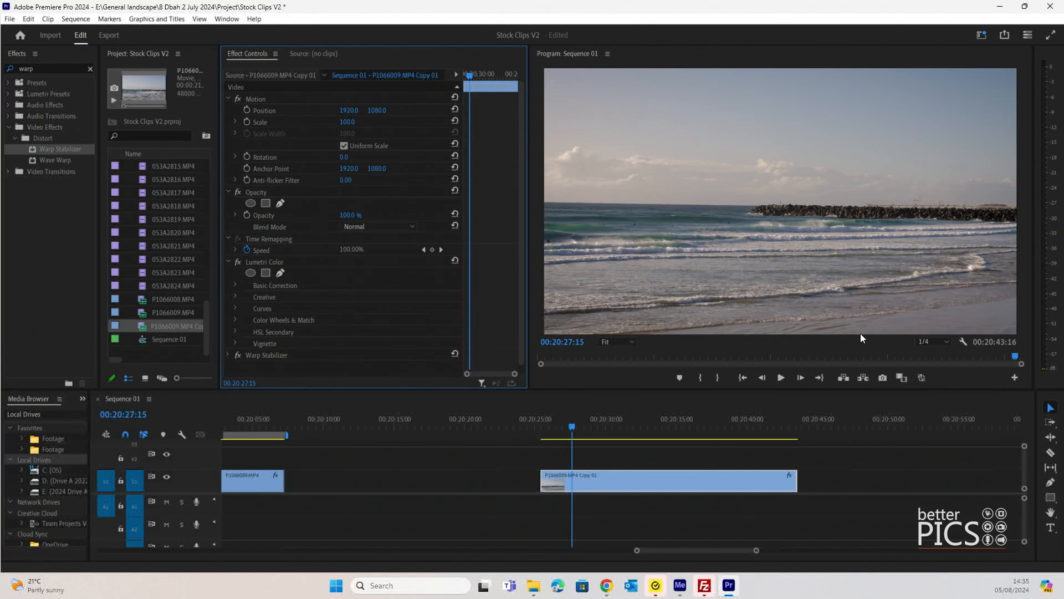
# Step: Switch Warp Stabilizer off and back on to compare the picture, and collapse the Lumetri Color and Warp Stabilizer settings
pyautogui.click(227, 355)
pyautogui.click(228, 262)
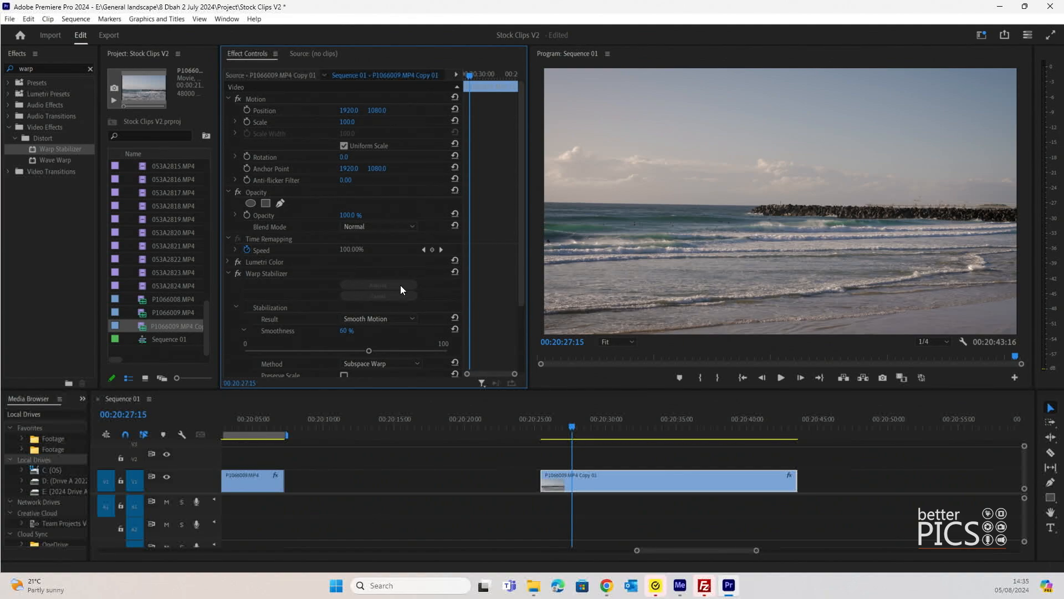
pyautogui.click(238, 274)
pyautogui.click(237, 274)
pyautogui.click(227, 273)
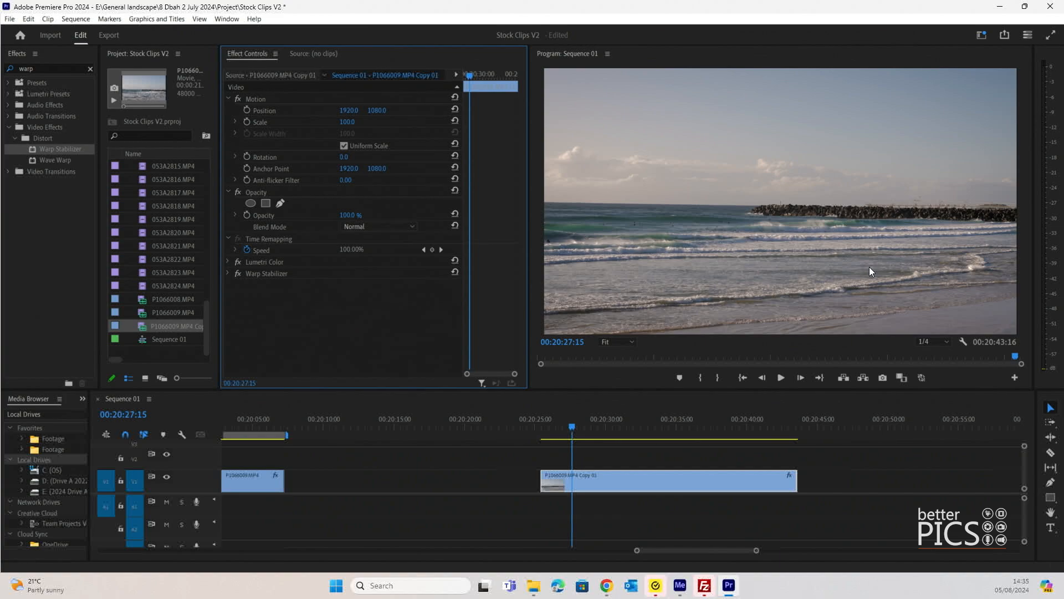